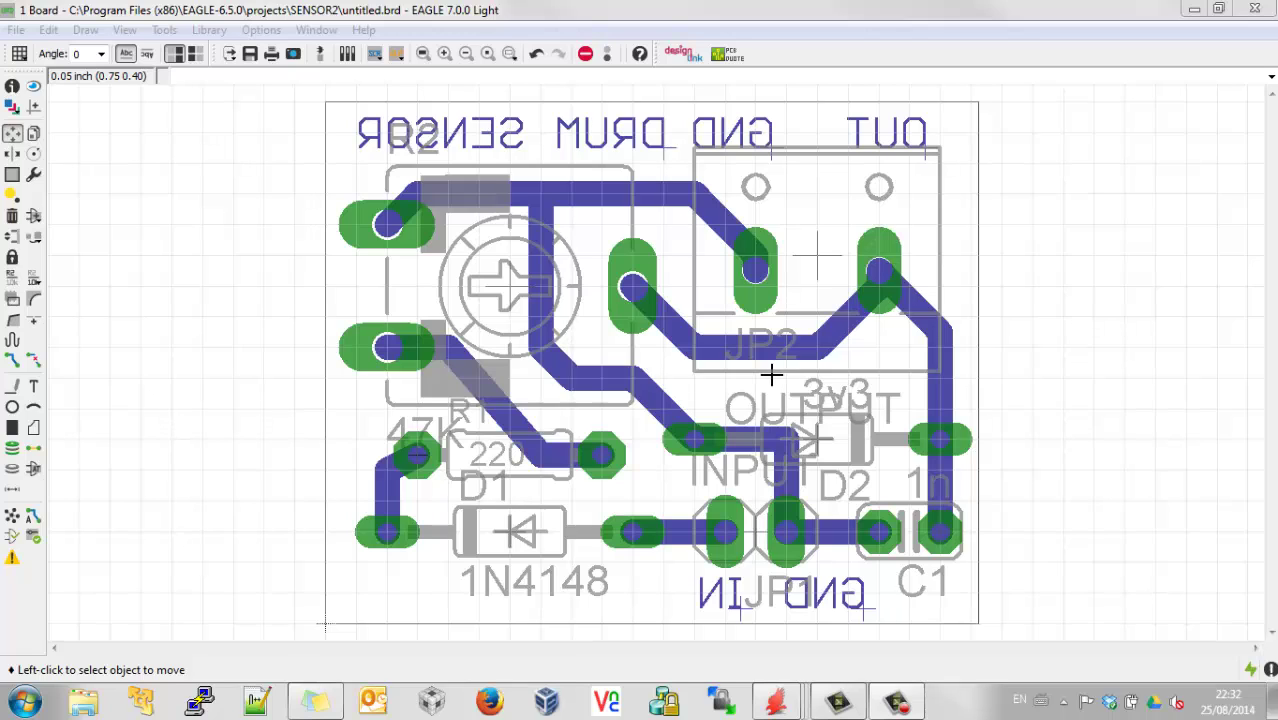
Trace a closed bottom-layer polygon through all four board corners, ending back at the top-left start.
click(34, 428)
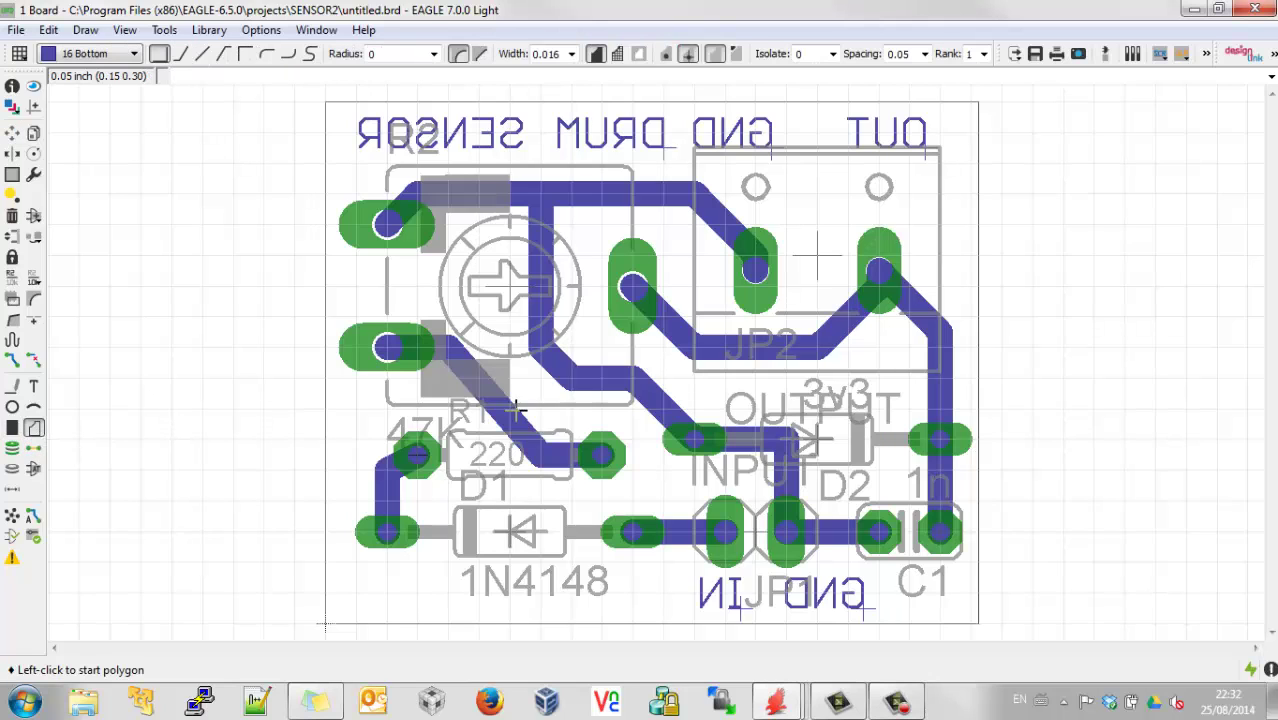
click(324, 101)
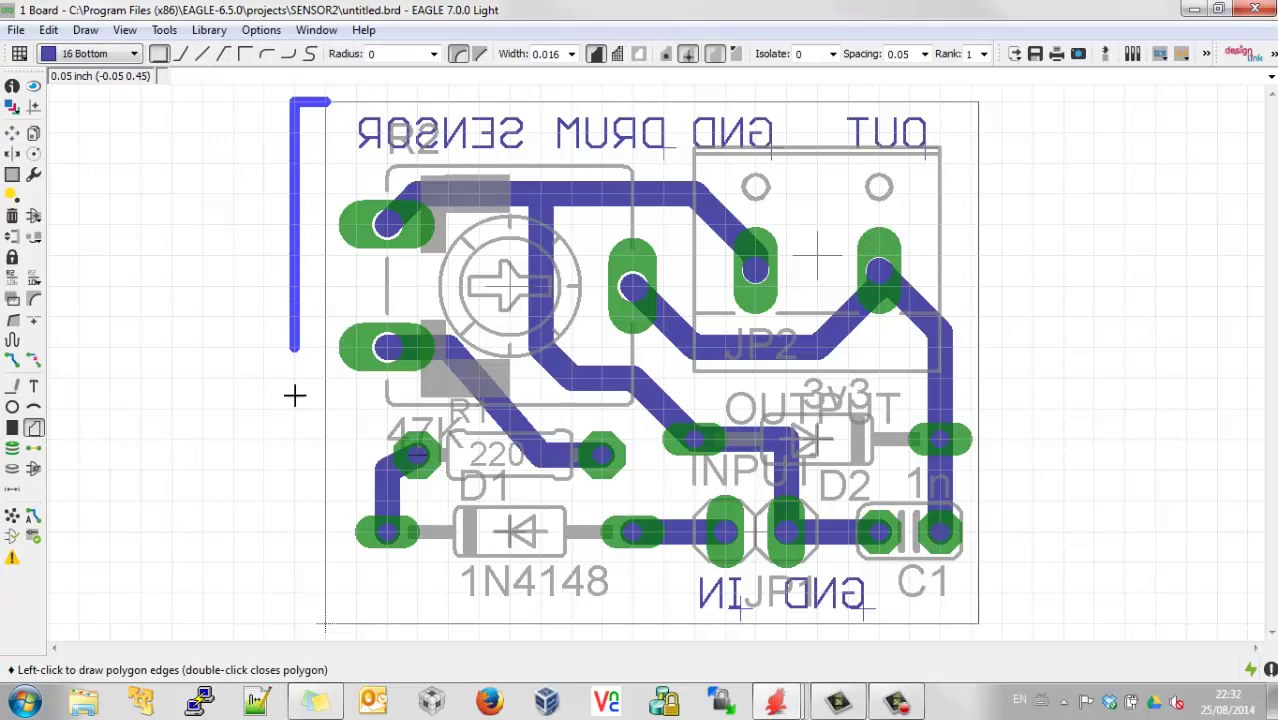
click(324, 621)
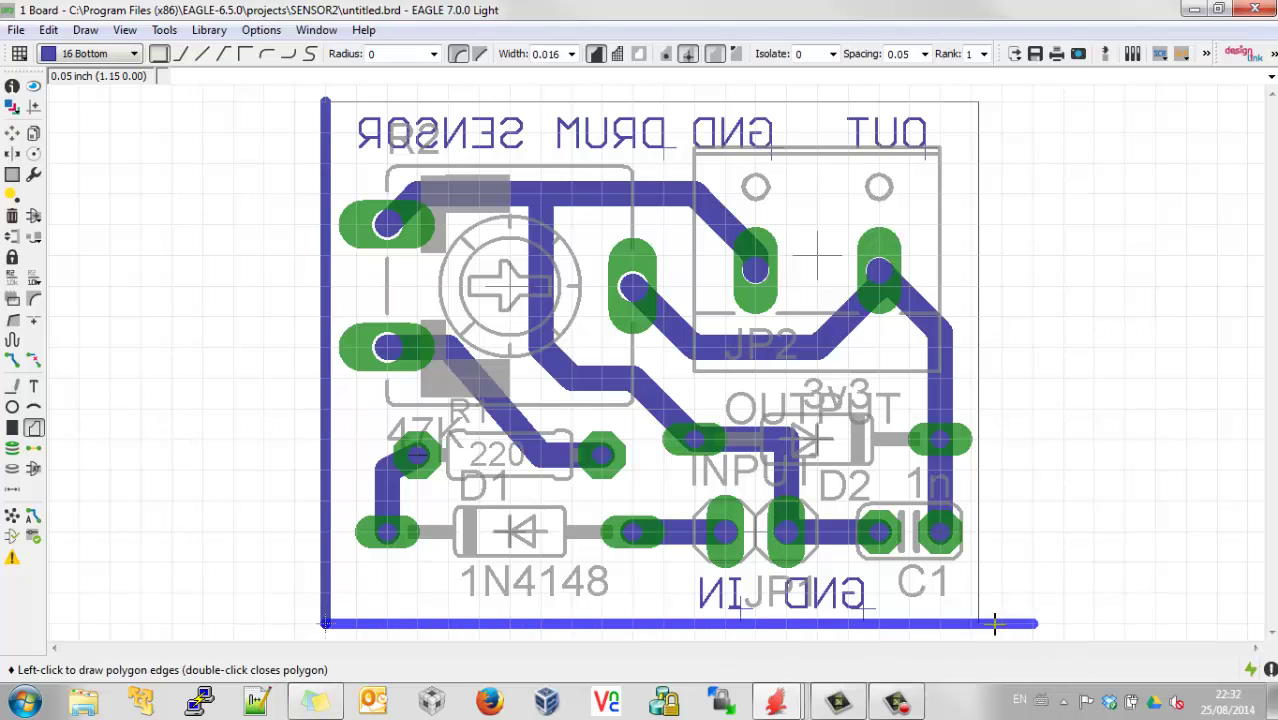
click(974, 622)
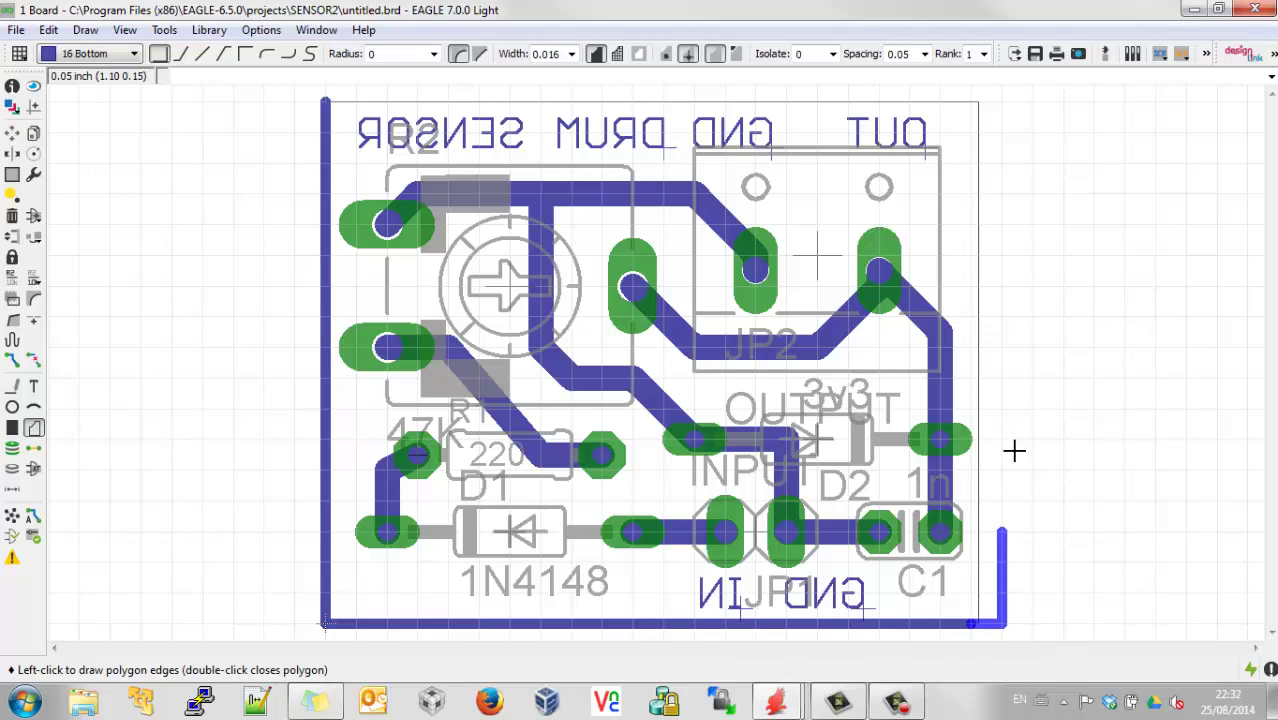
click(974, 101)
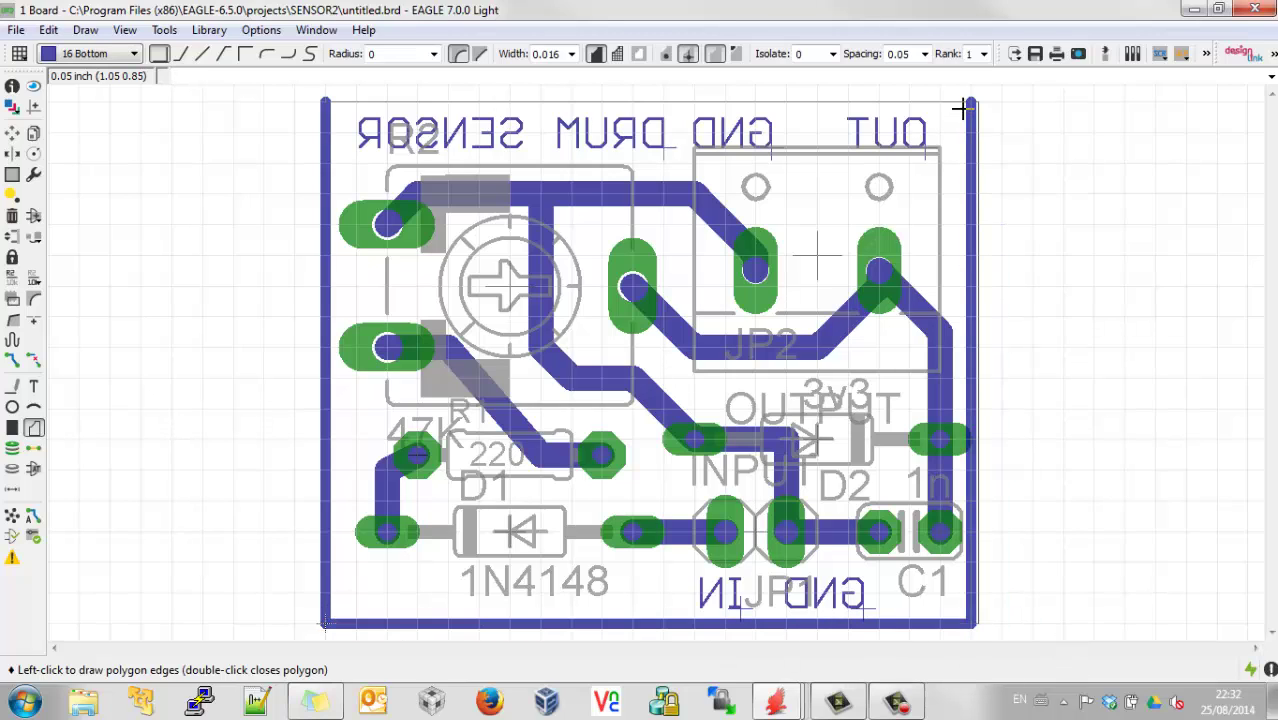
click(325, 101)
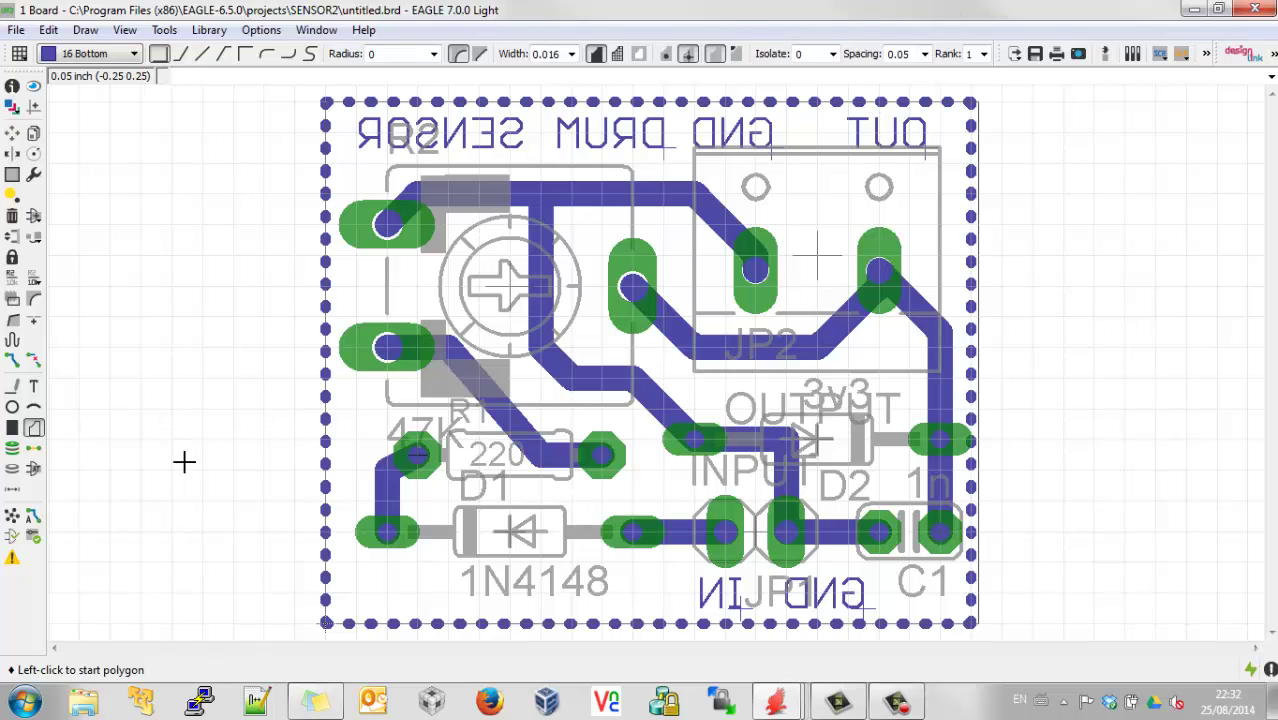
Rename the board-edge polygon from N$1 to GND.
click(11, 280)
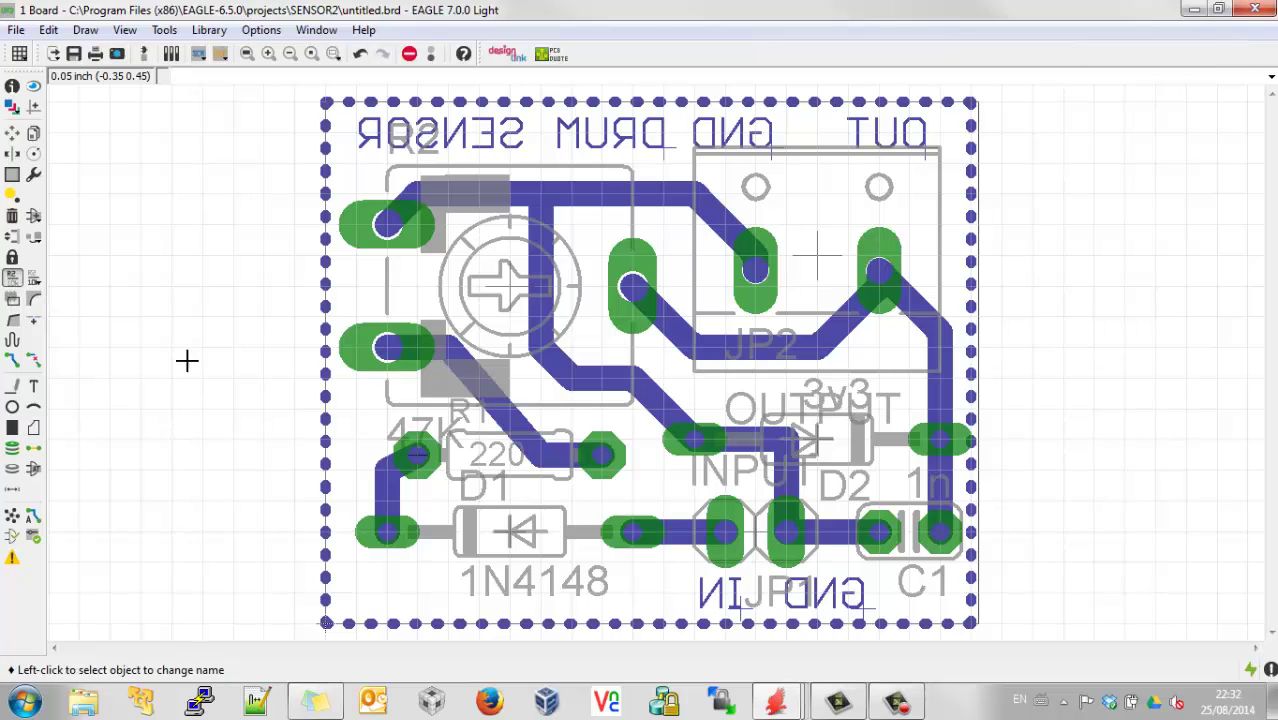
click(325, 262)
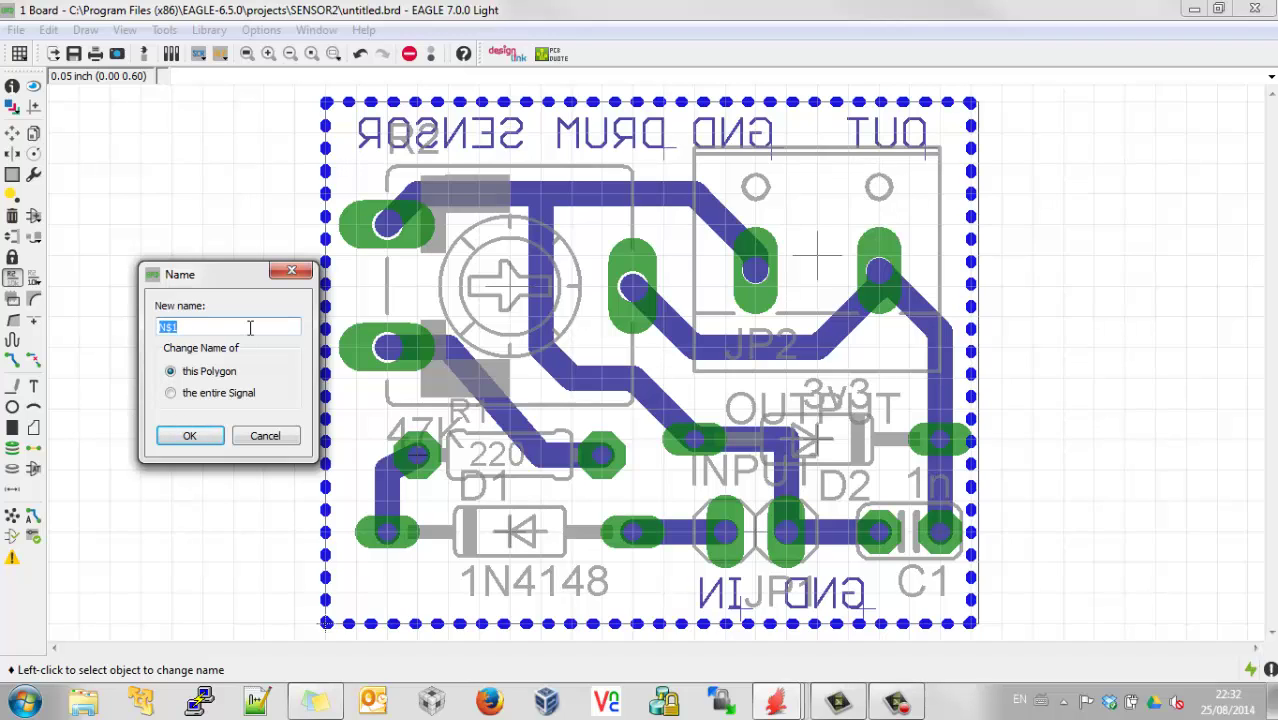
text(GND)
click(190, 437)
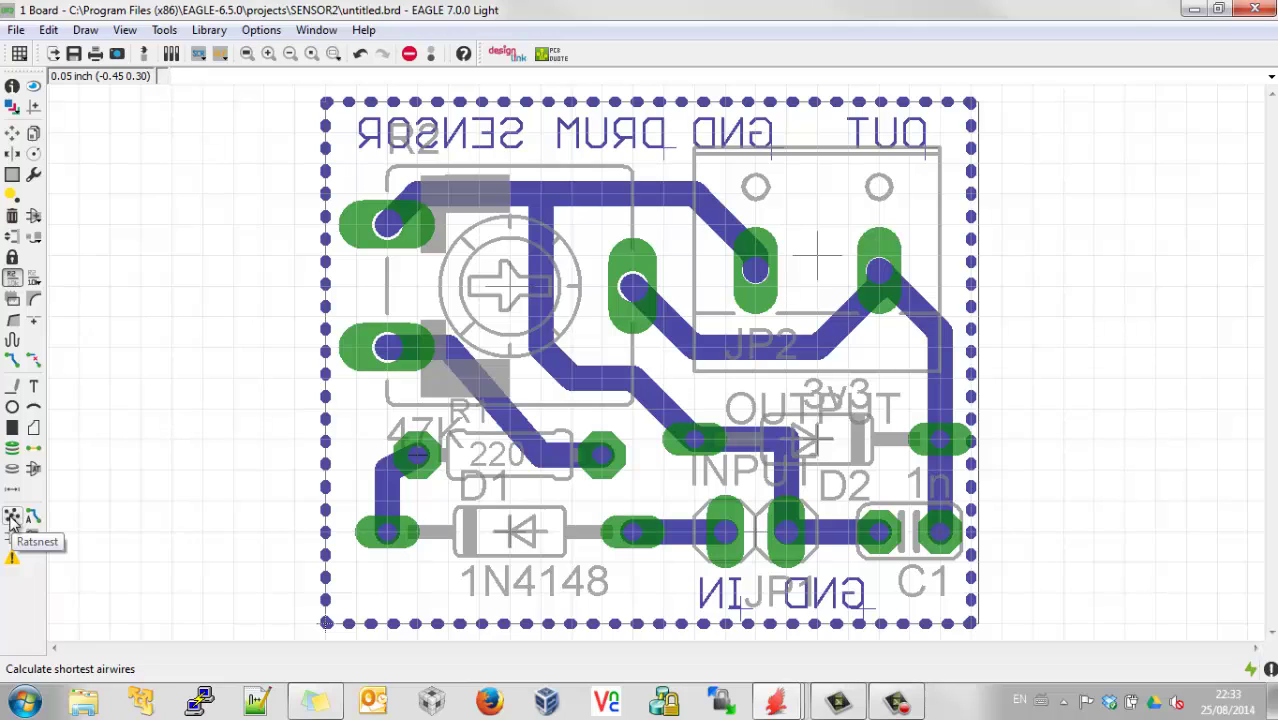
Run Ratsnest to pour the GND polygon's copper around the pads and traces.
click(12, 518)
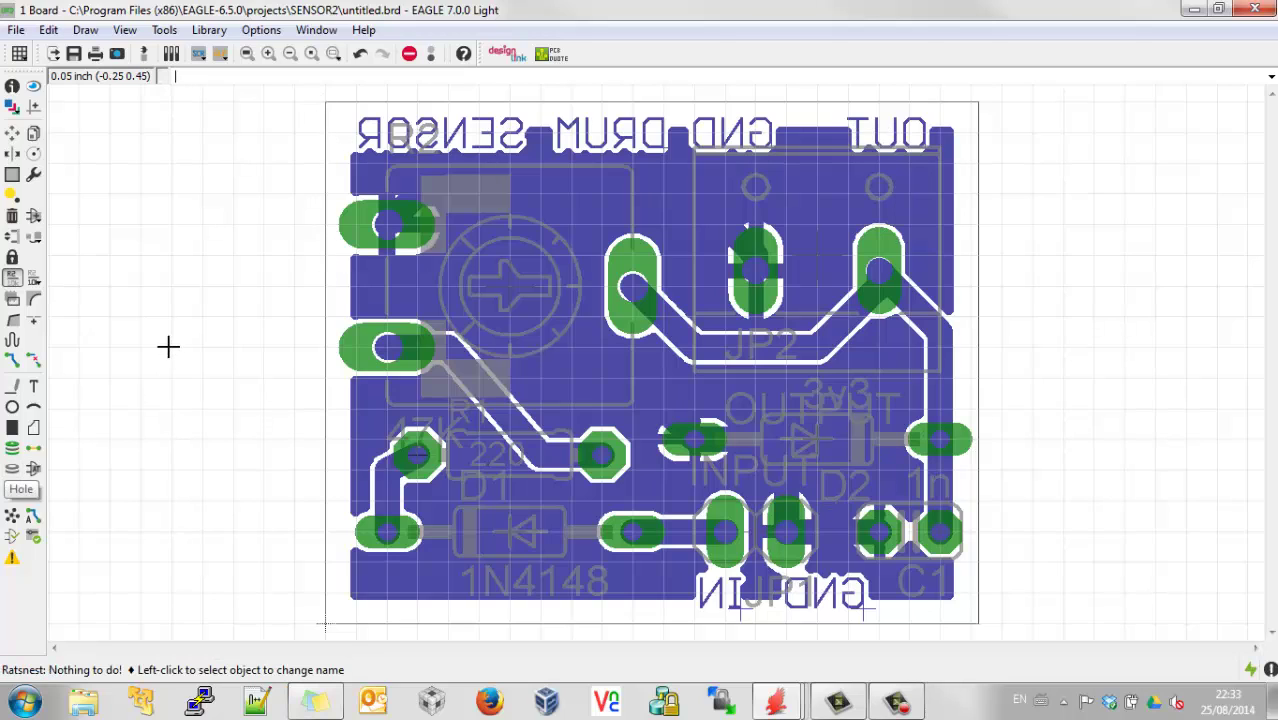
Open the GND polygon's properties and apply Orphans on.
right_click(325, 261)
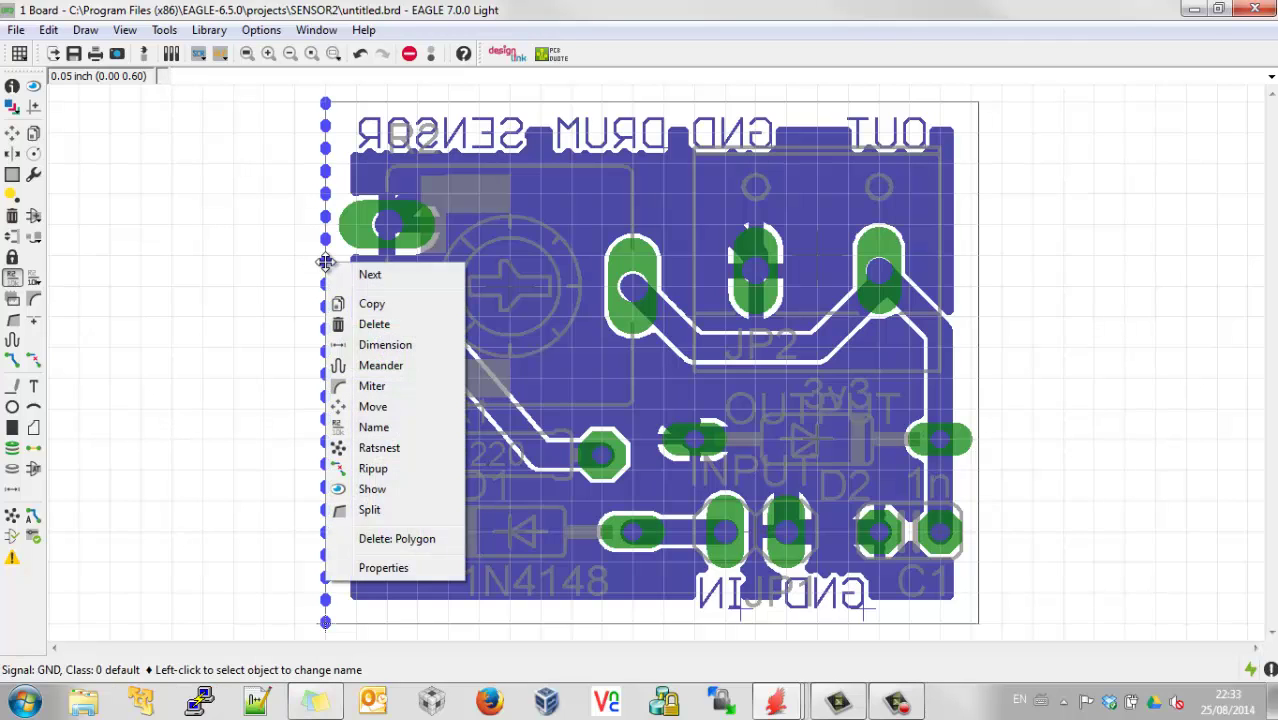
click(408, 568)
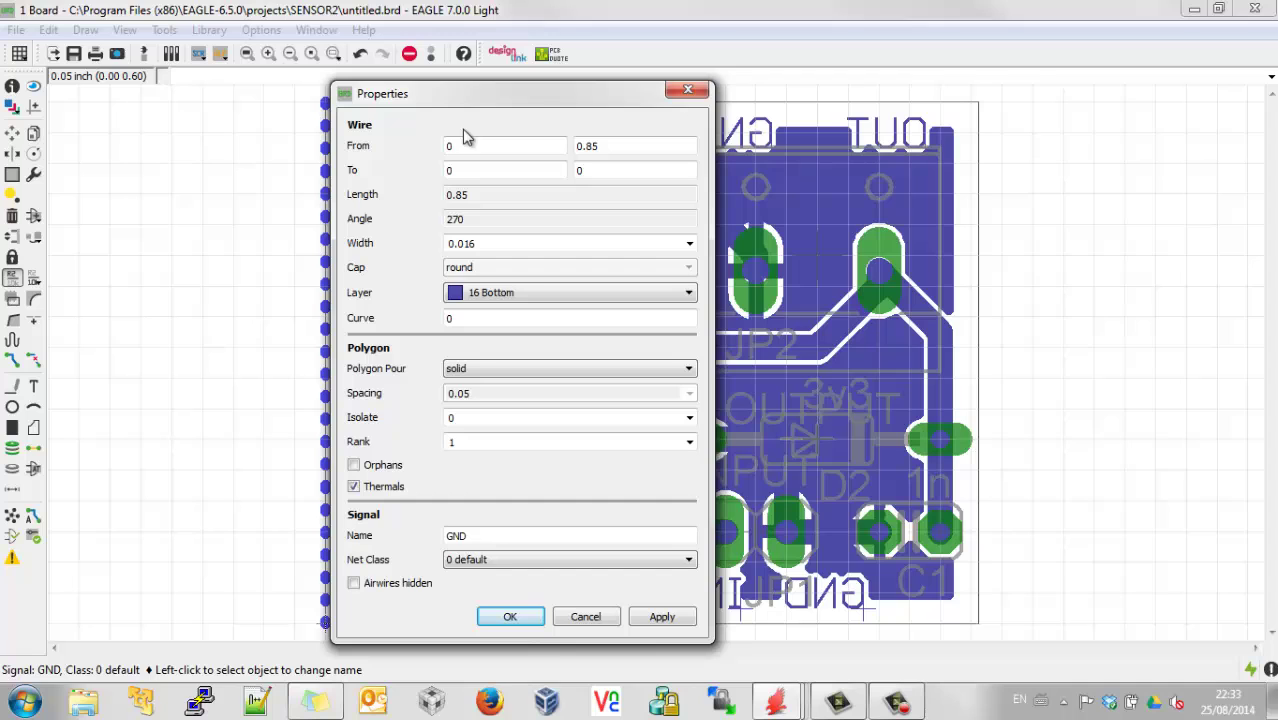
drag(490, 103, 1136, 122)
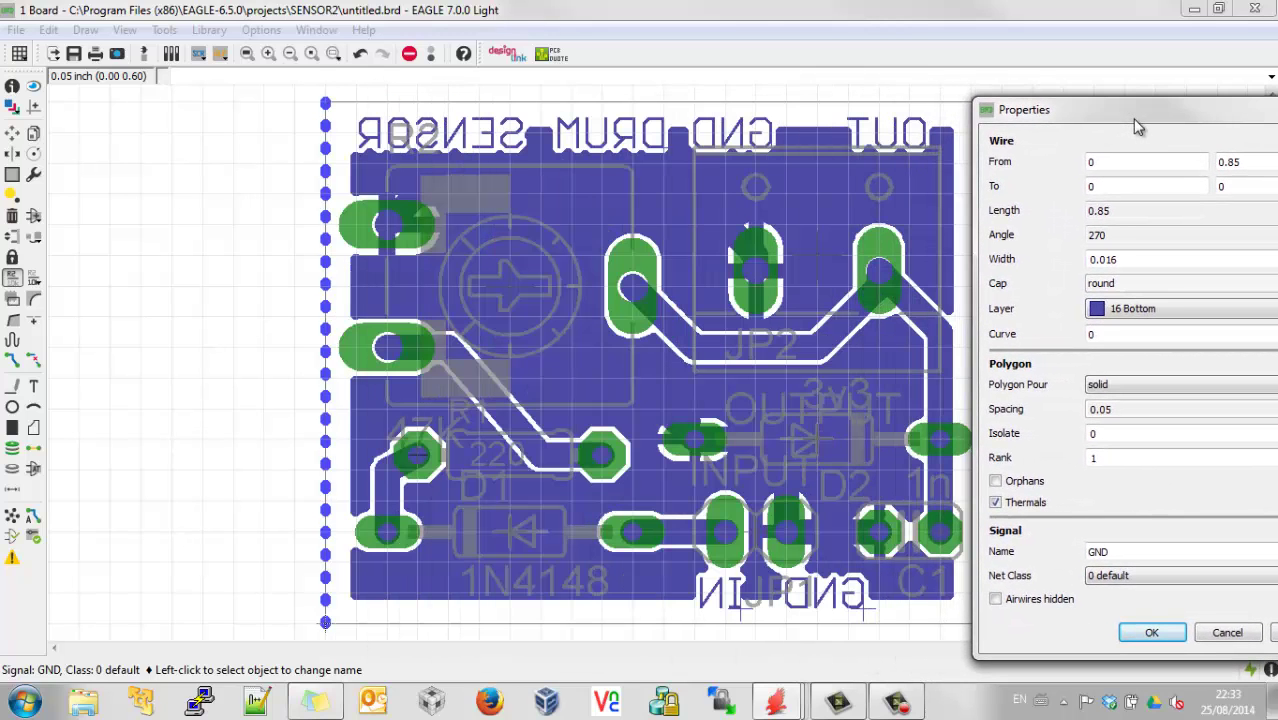
click(996, 483)
click(1273, 634)
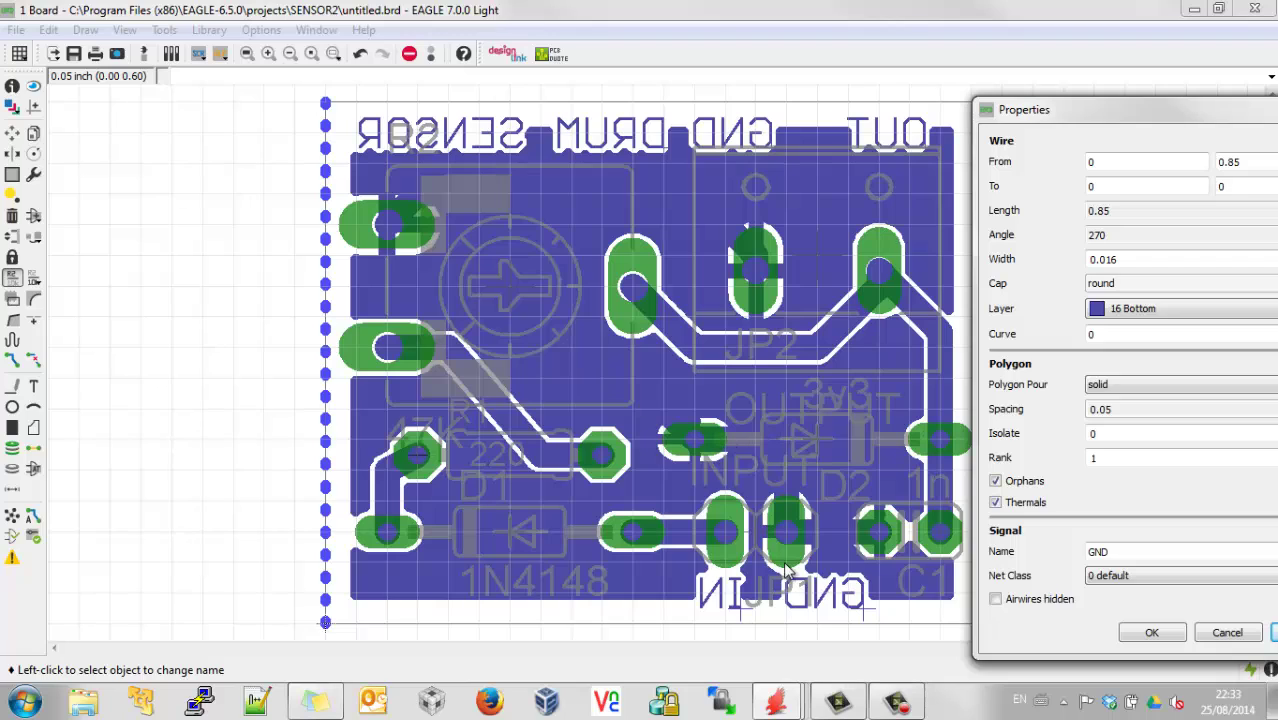
Toggle Thermals off and back on, applying each change to the pour.
click(1000, 504)
click(1272, 632)
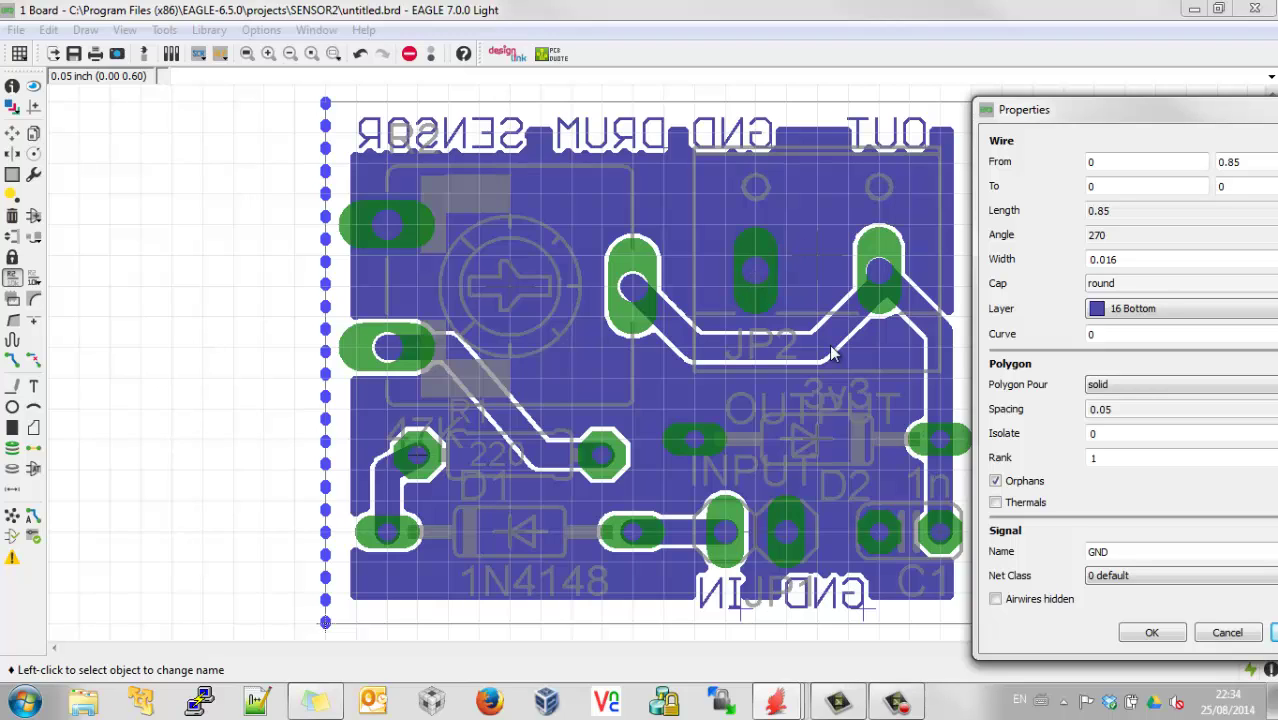
click(1007, 505)
click(1273, 633)
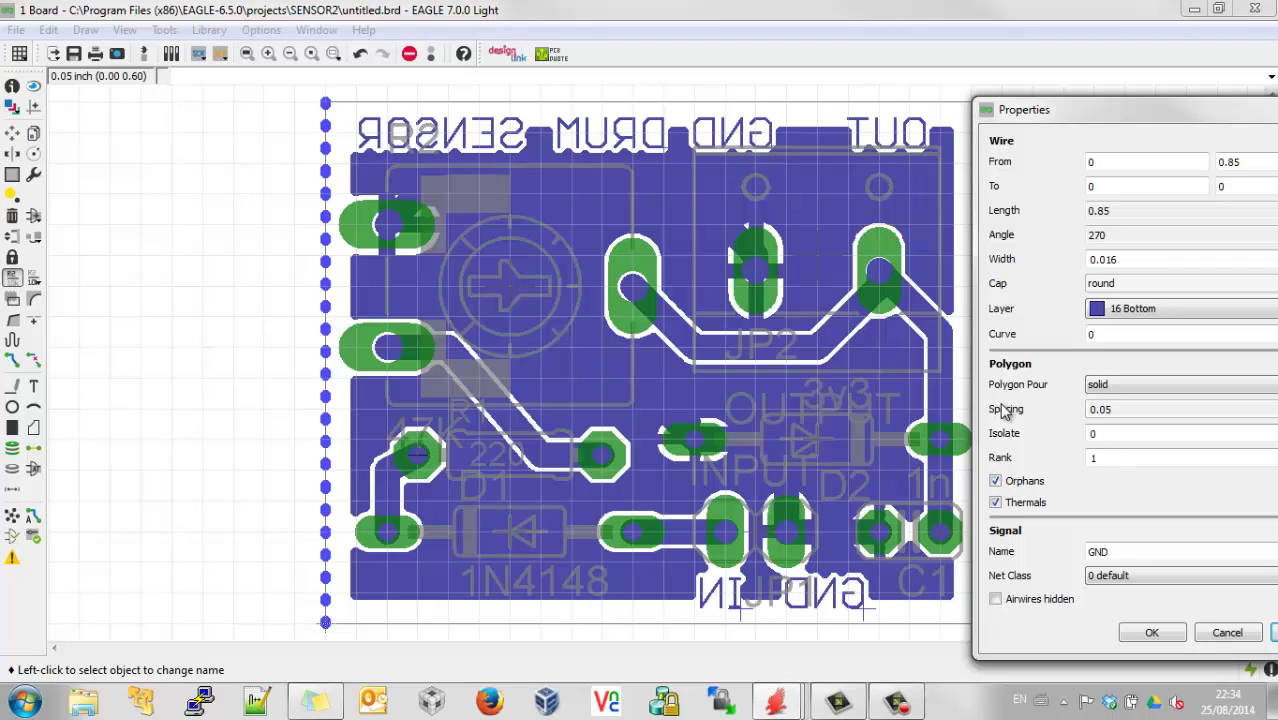
Apply an Isolate of 0.032, then try a narrower 0.01 isolation on the pour.
double_click(1106, 434)
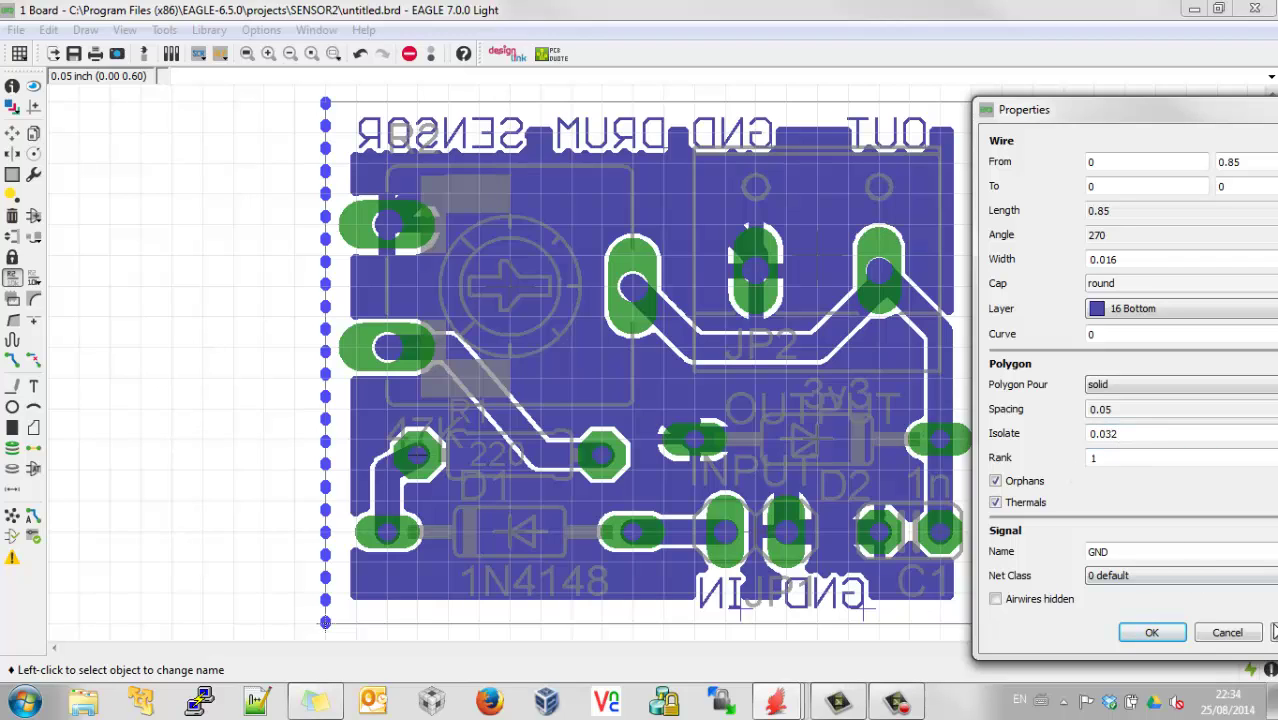
click(1274, 633)
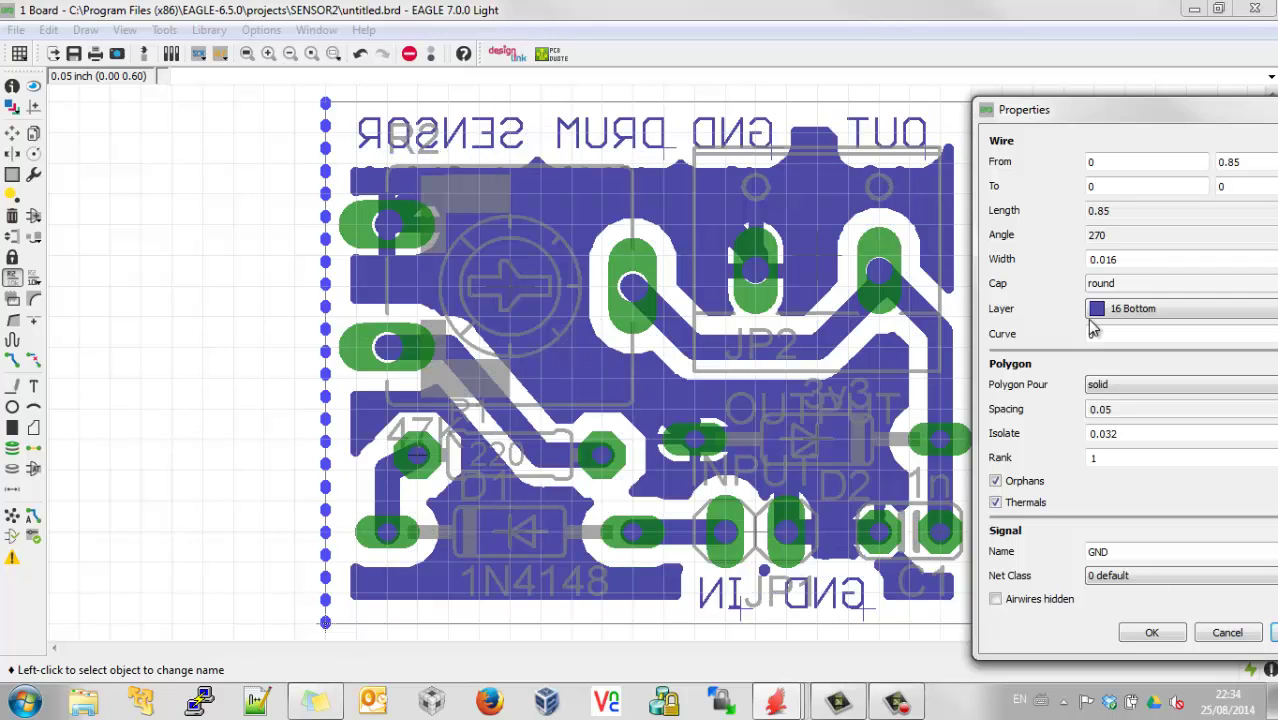
double_click(1134, 433)
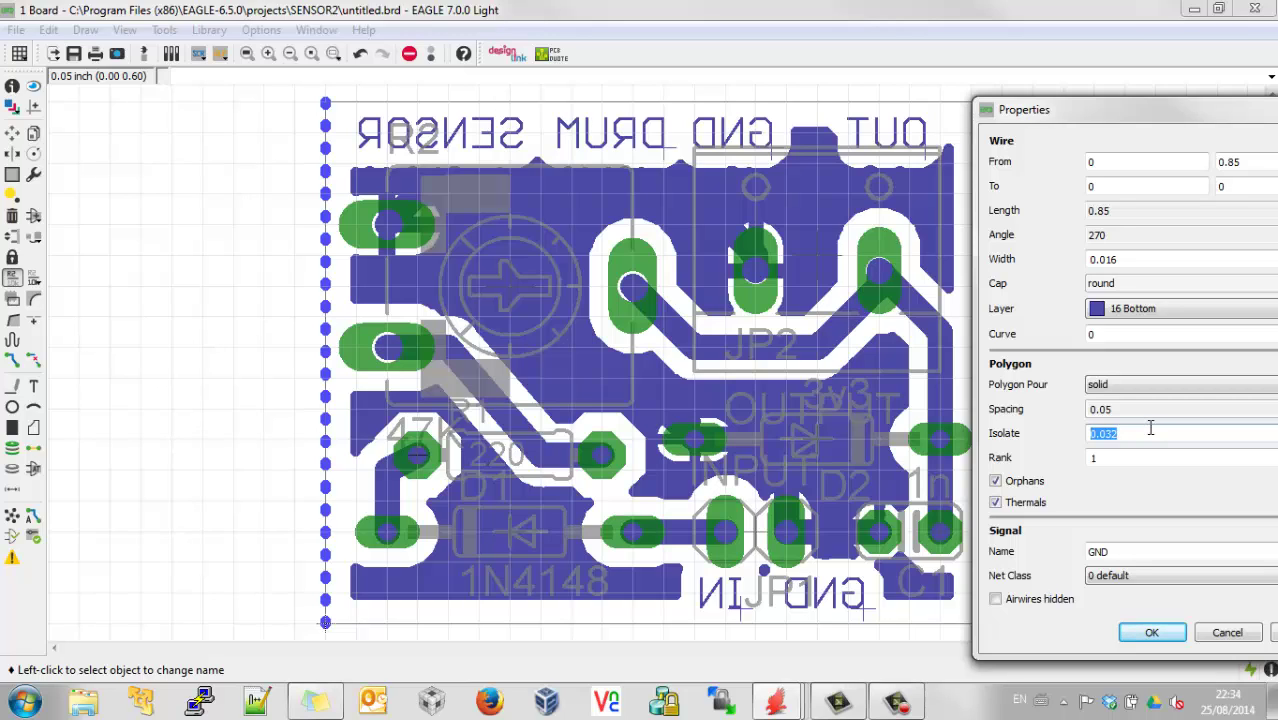
text(0)
click(1270, 632)
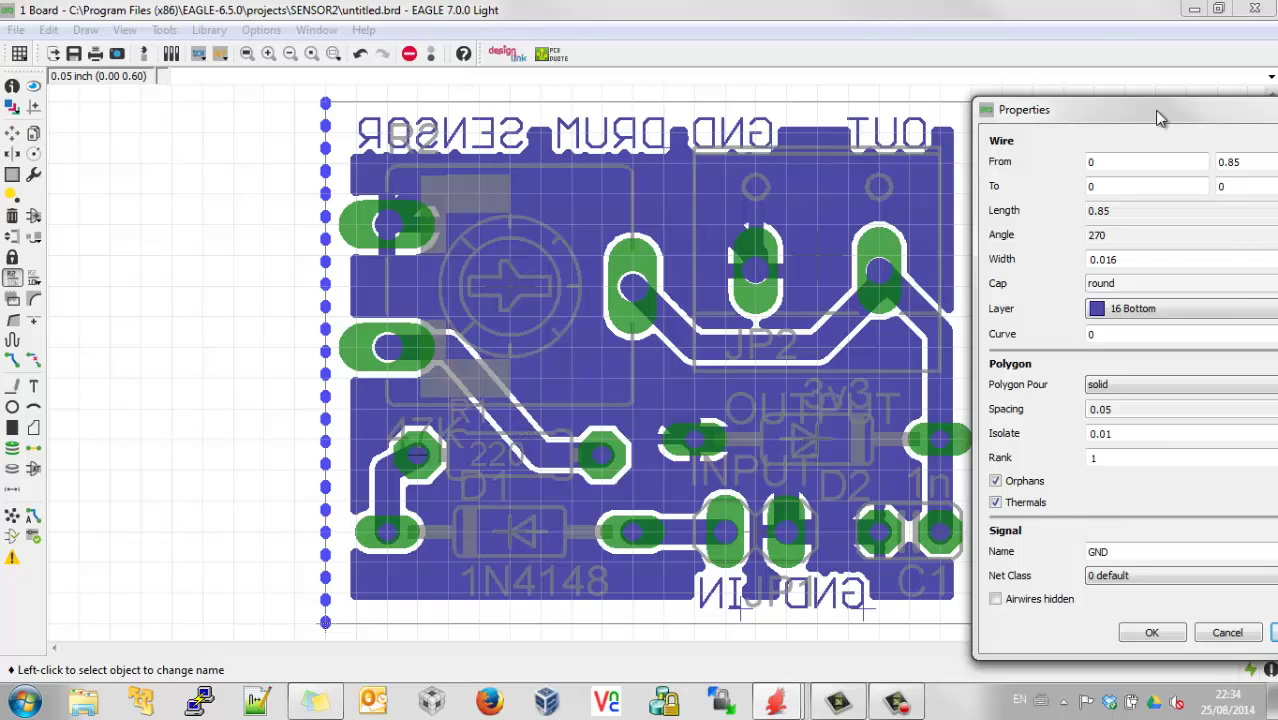
Restore Isolate to 0.032, apply it, and confirm the polygon properties with OK.
drag(1104, 112, 1083, 113)
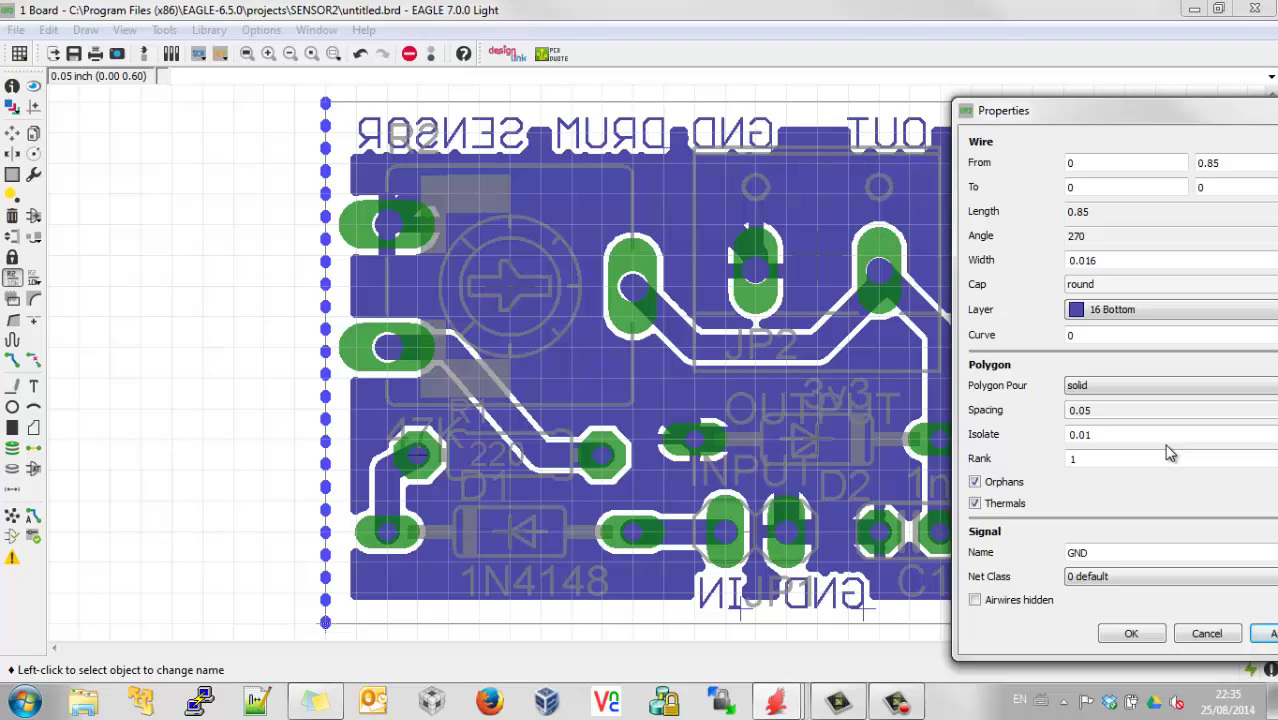
drag(1103, 434, 1068, 434)
click(1268, 636)
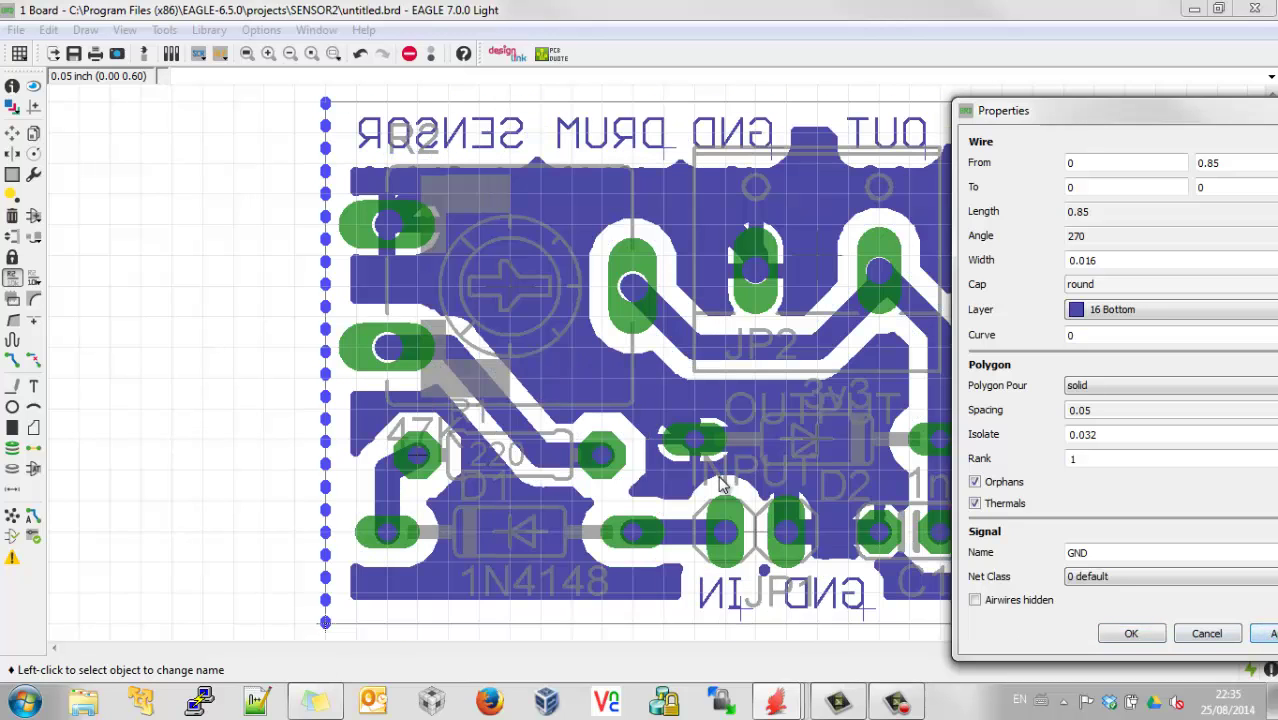
drag(1050, 116, 1165, 148)
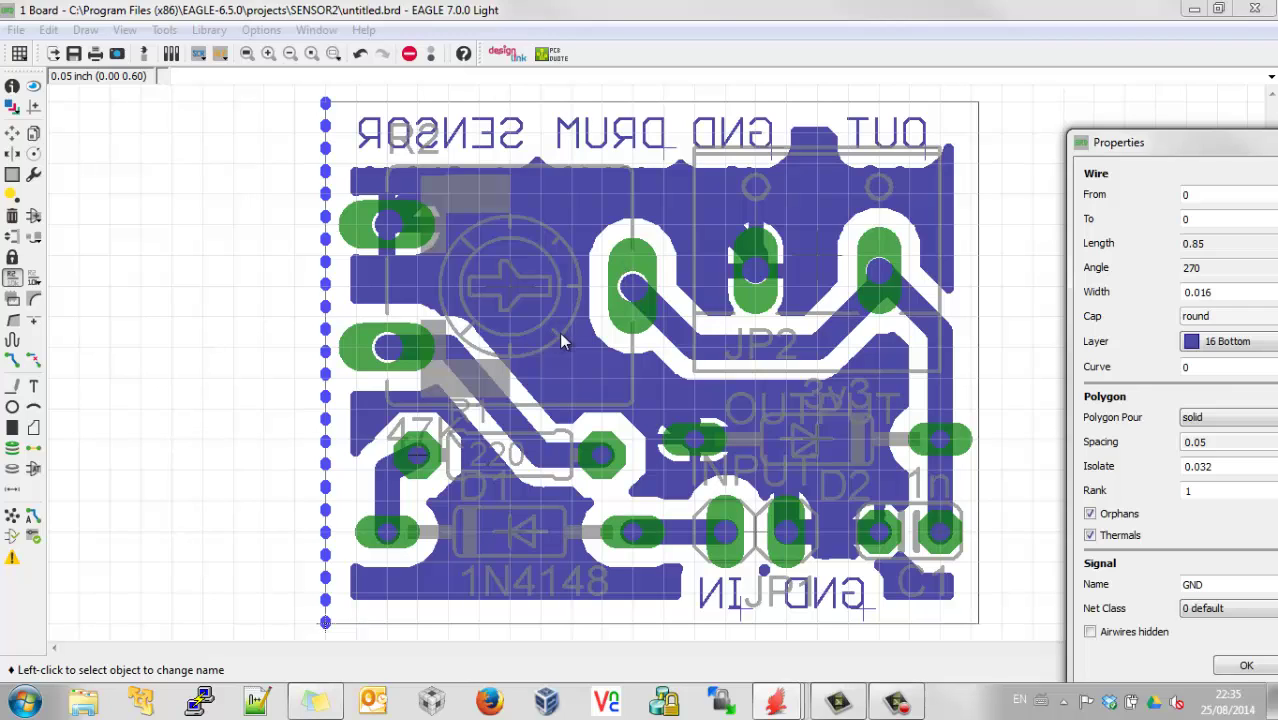
click(1247, 667)
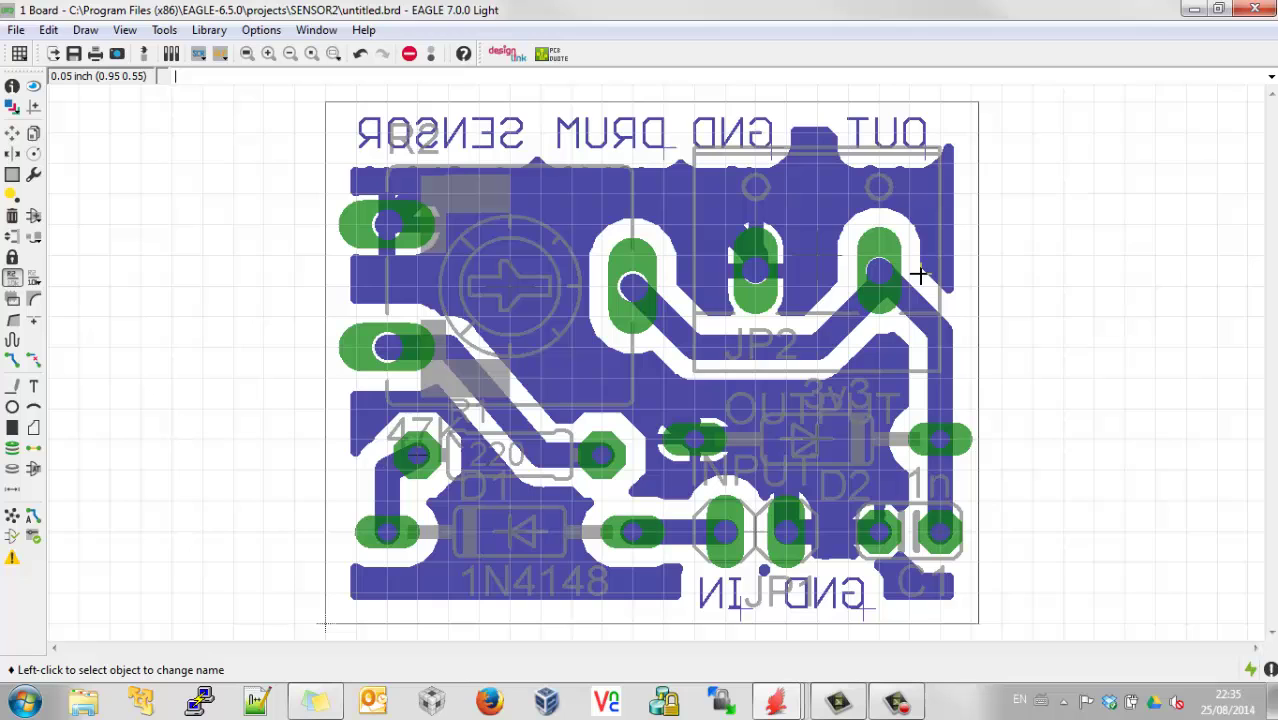
Save and close the board, then reopen untitled.brd from the Control Panel, maximized.
click(1256, 10)
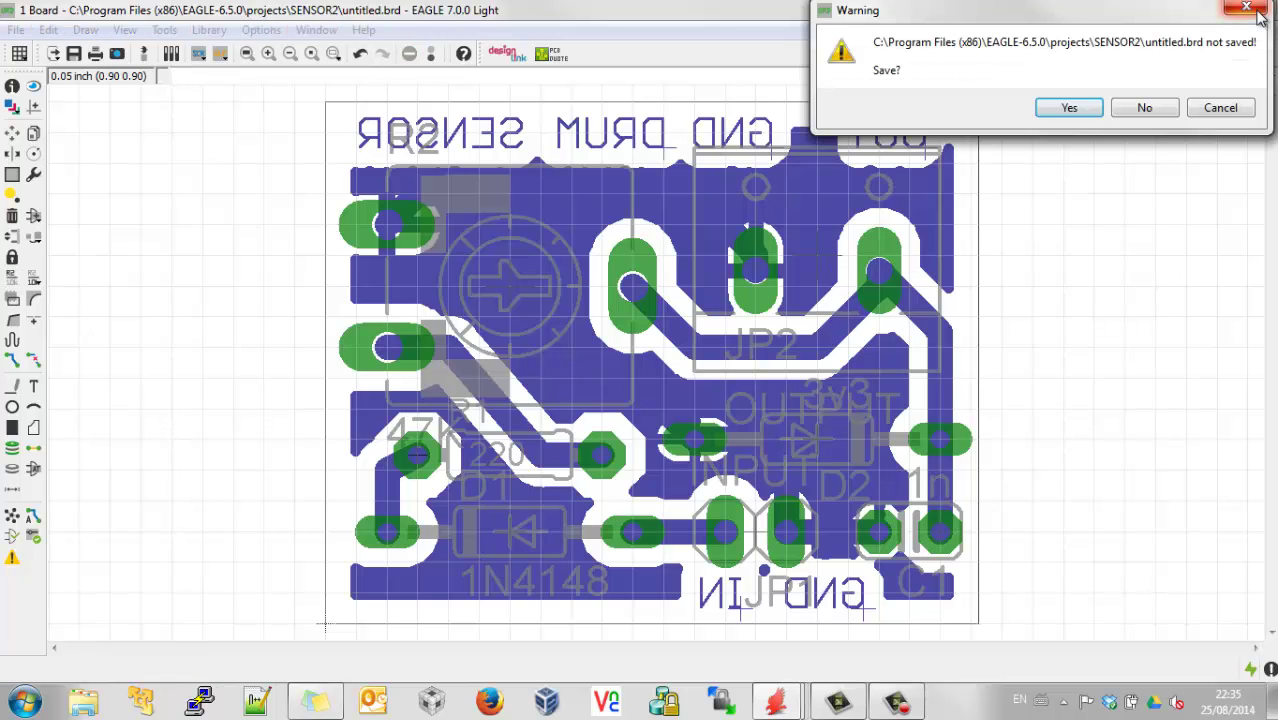
click(1070, 110)
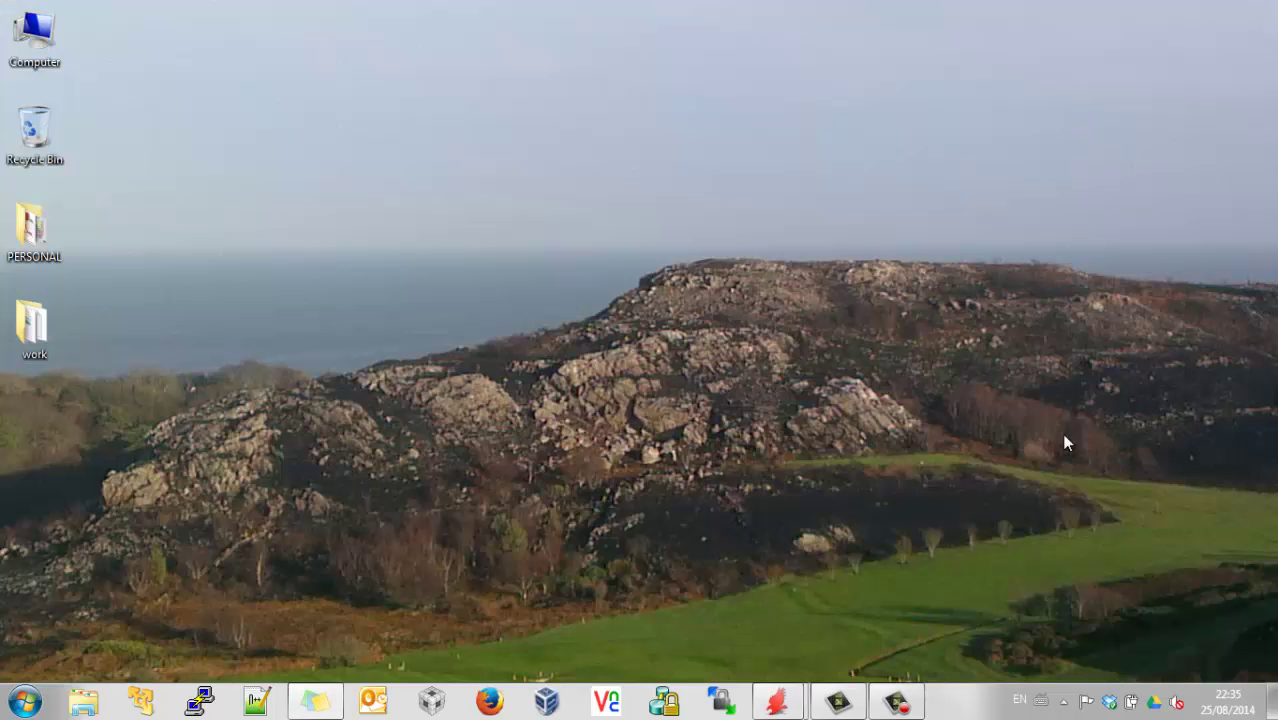
mouse_move(775, 708)
click(726, 620)
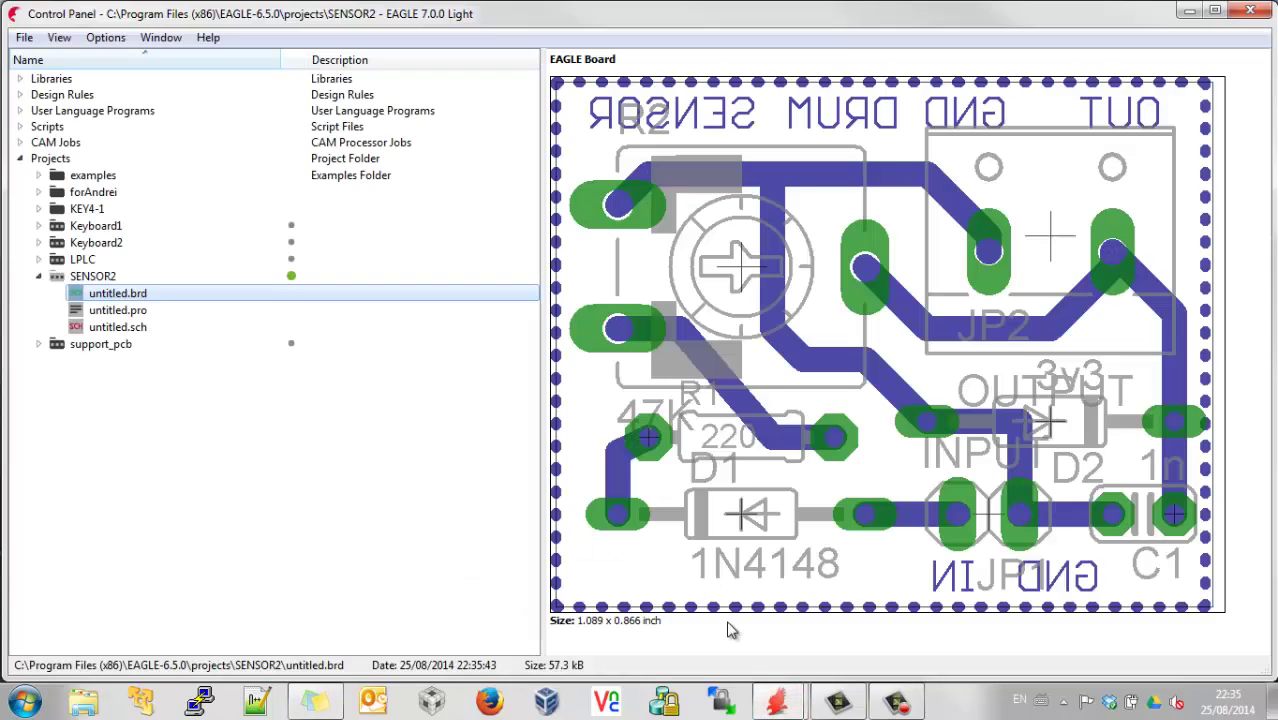
double_click(135, 295)
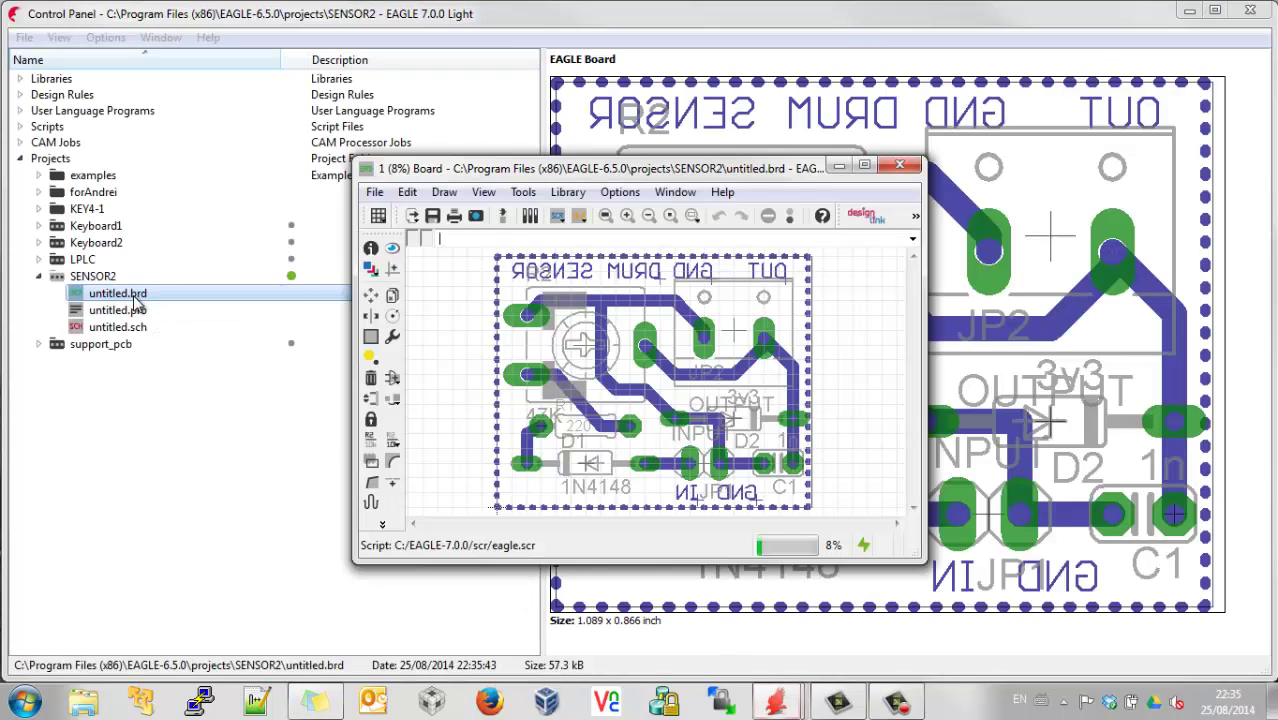
double_click(776, 172)
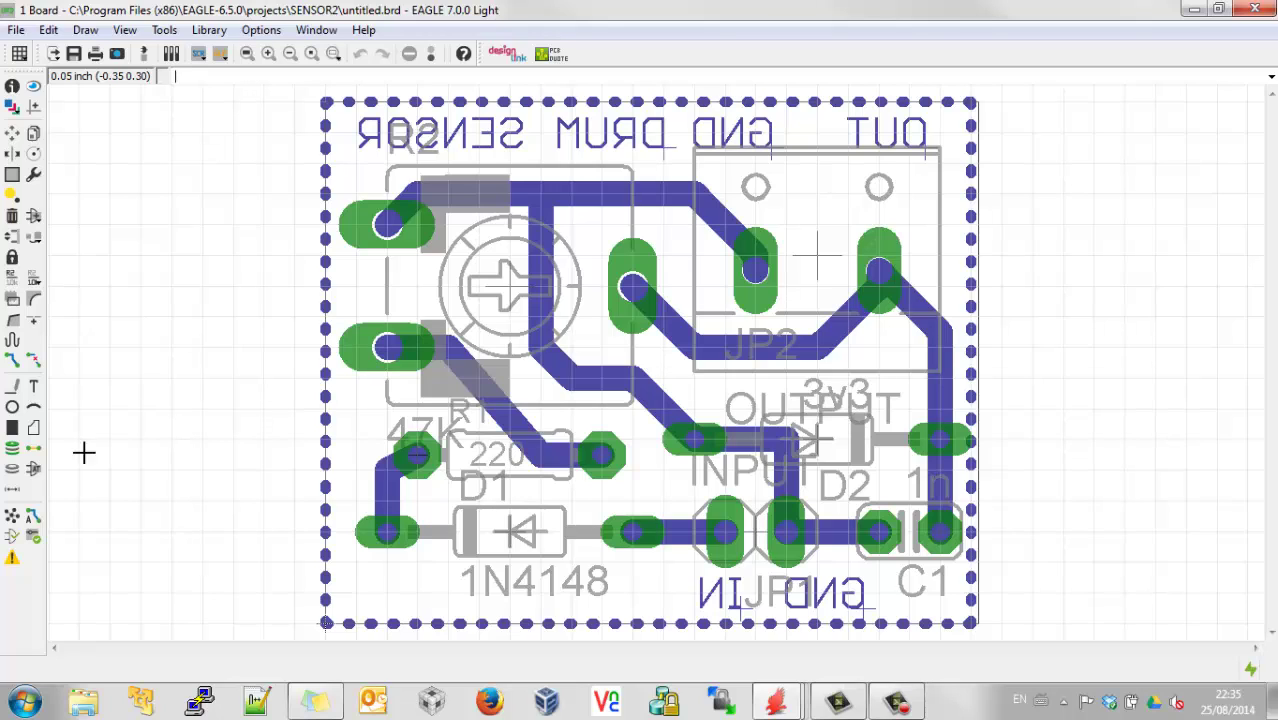
click(12, 518)
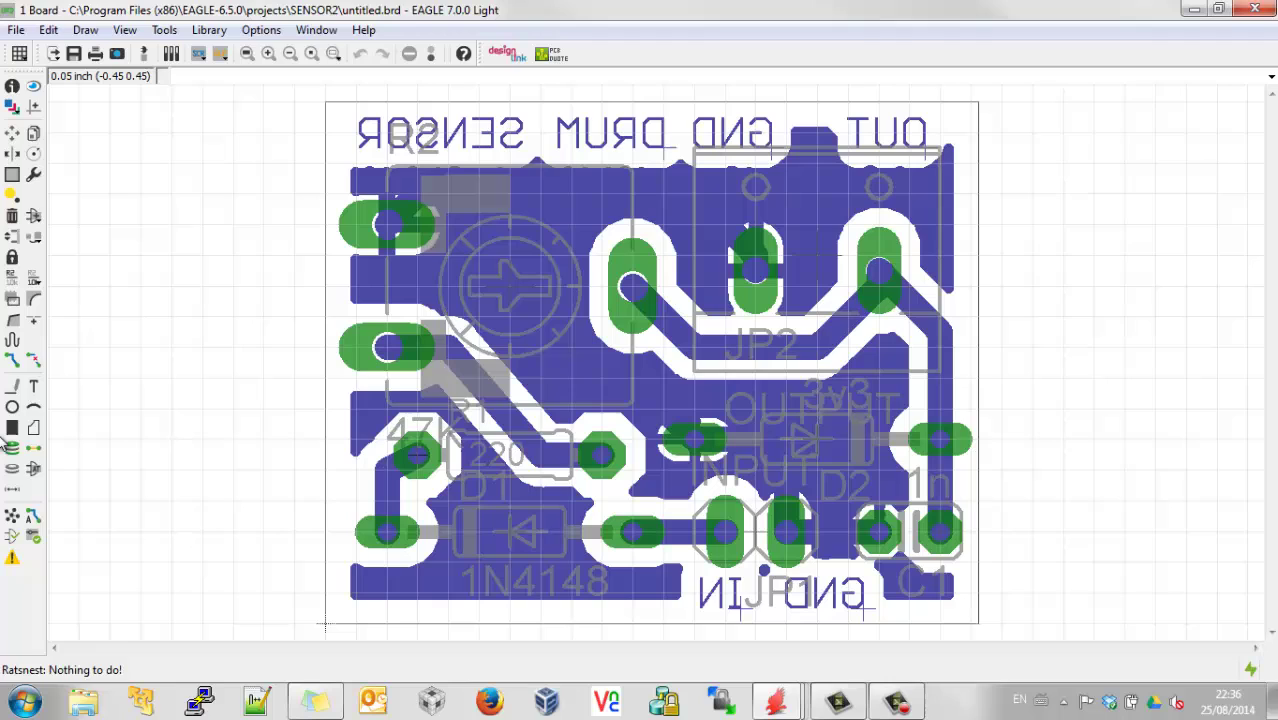
click(34, 361)
click(324, 407)
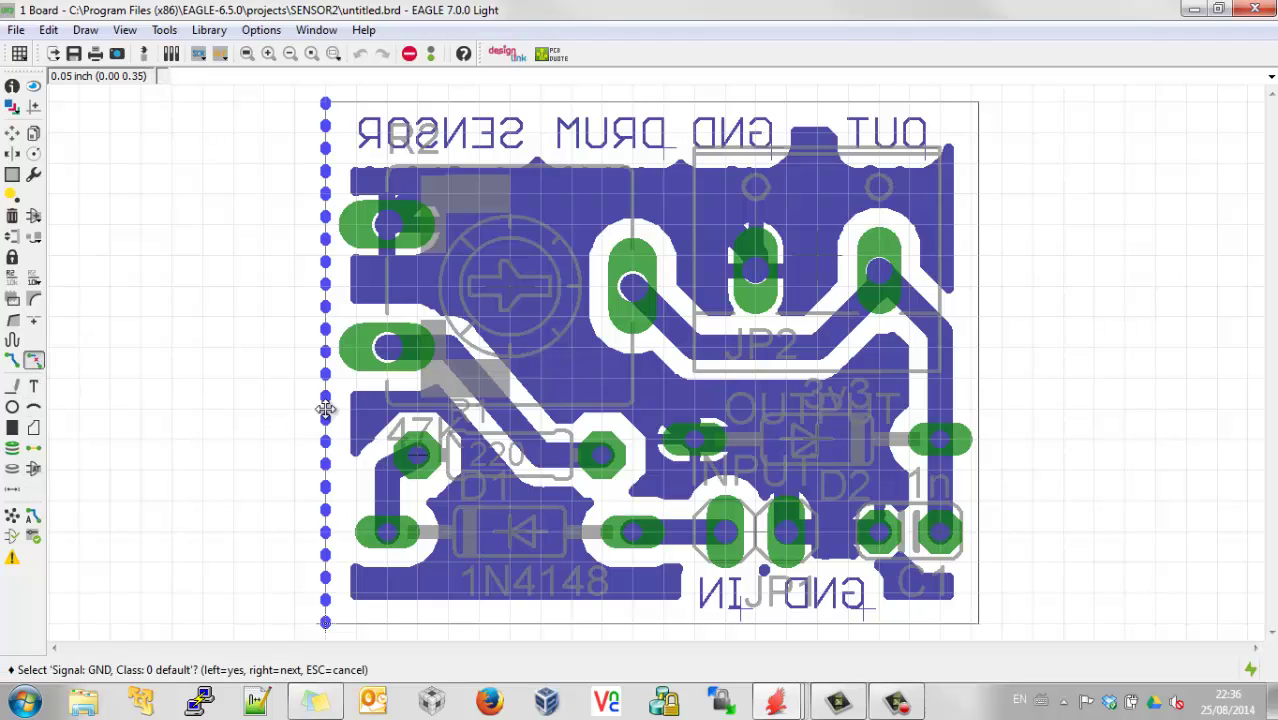
click(326, 408)
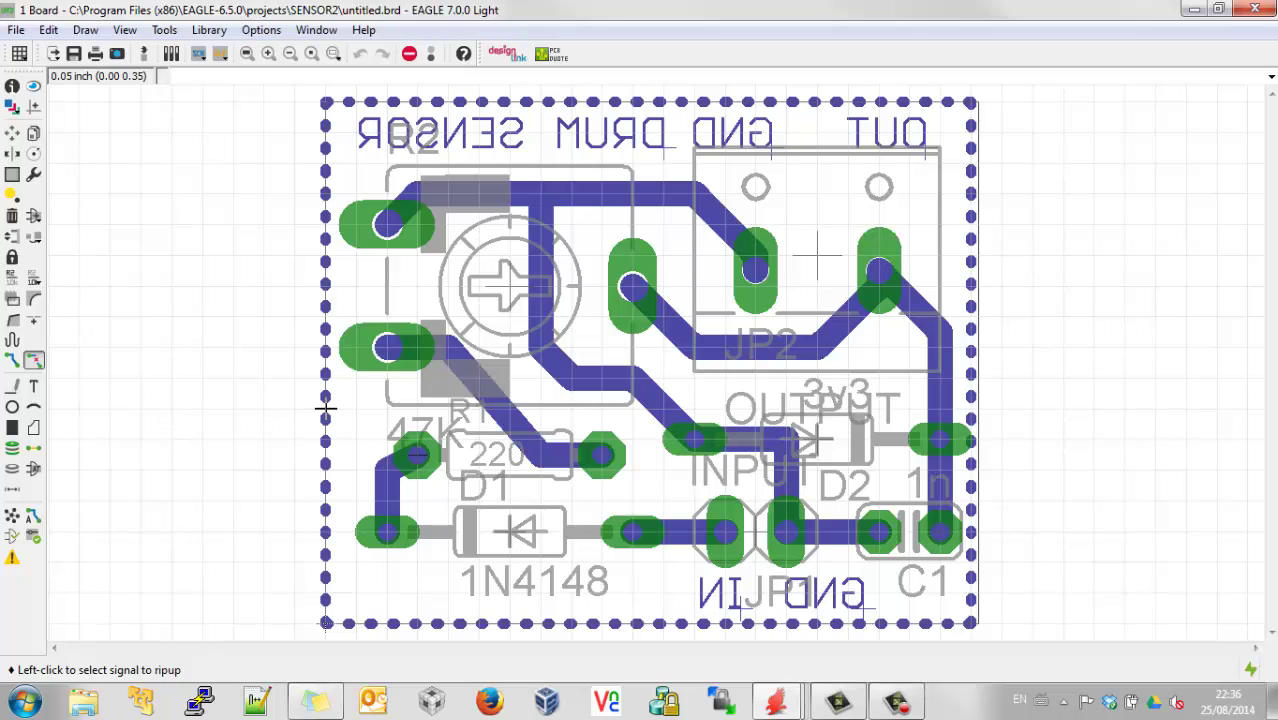